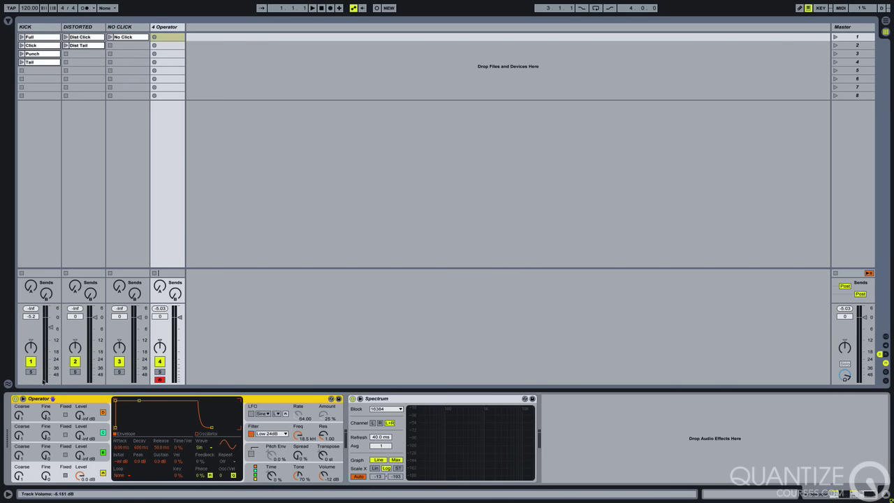
Expand the Spectrum analyser's graph so it fills the main view above Operator
double_click(458, 441)
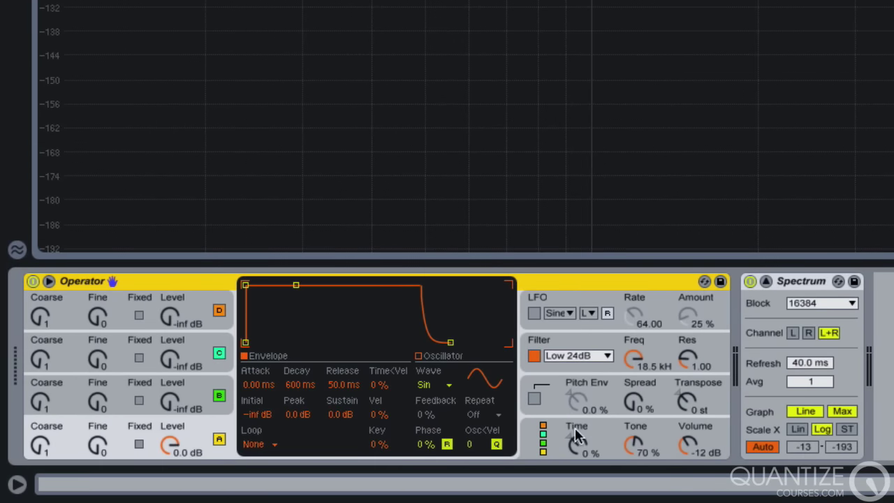
Limit Operator to 1 voice and pick the last algorithm, with all four operators side by side
left_click(611, 441)
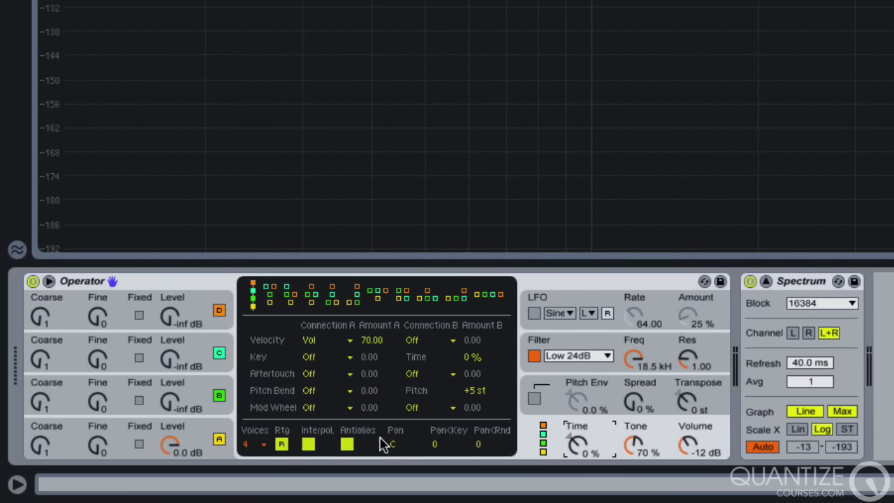
left_click(264, 445)
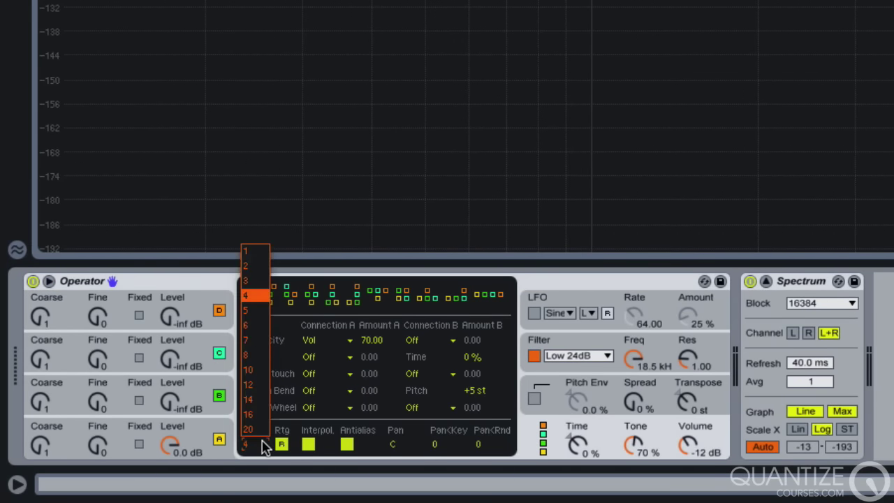
left_click(262, 251)
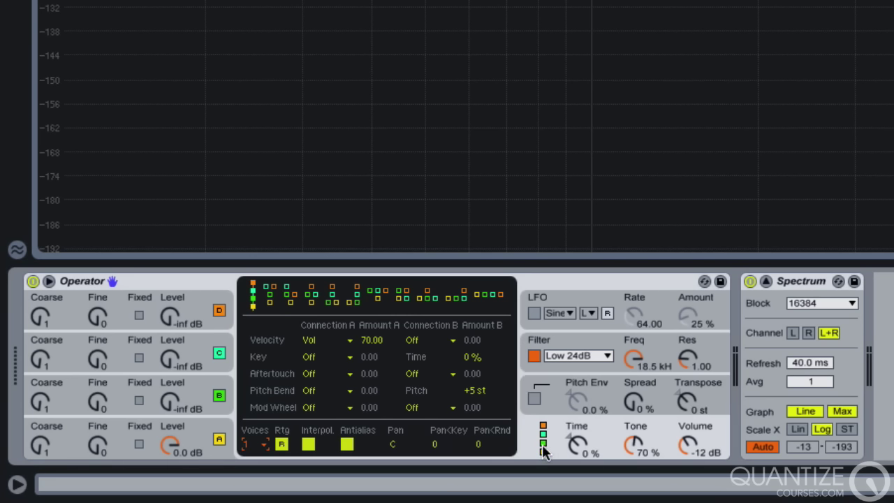
left_click(491, 296)
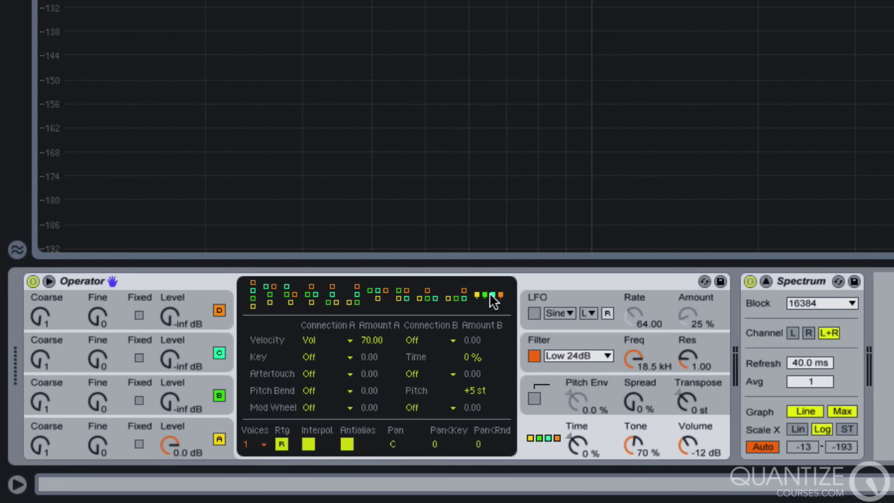
left_click(67, 436)
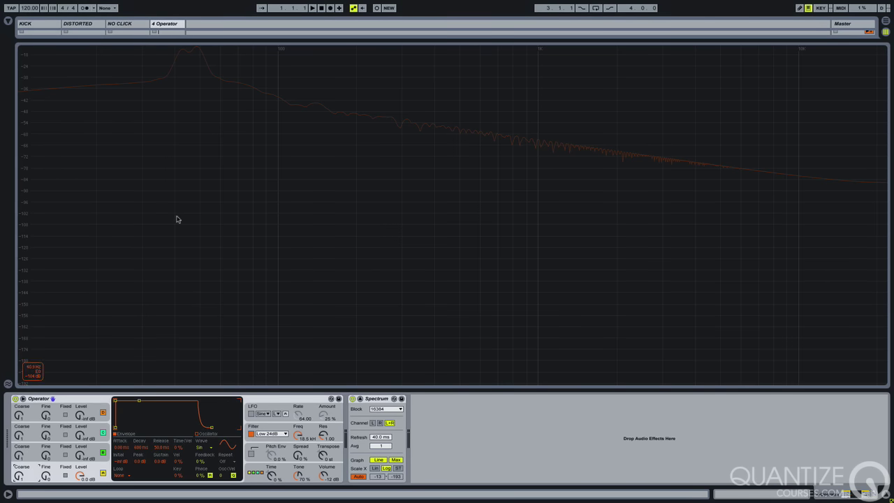
Back in Session view, audition the Full kick clip, then show the 4 Operator track's devices
key("Tab")
left_click(30, 38)
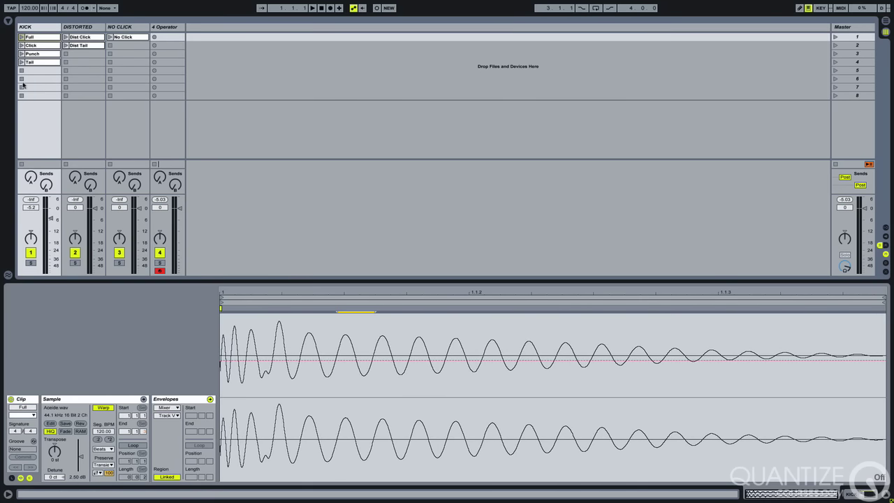
left_click(166, 29)
double_click(165, 30)
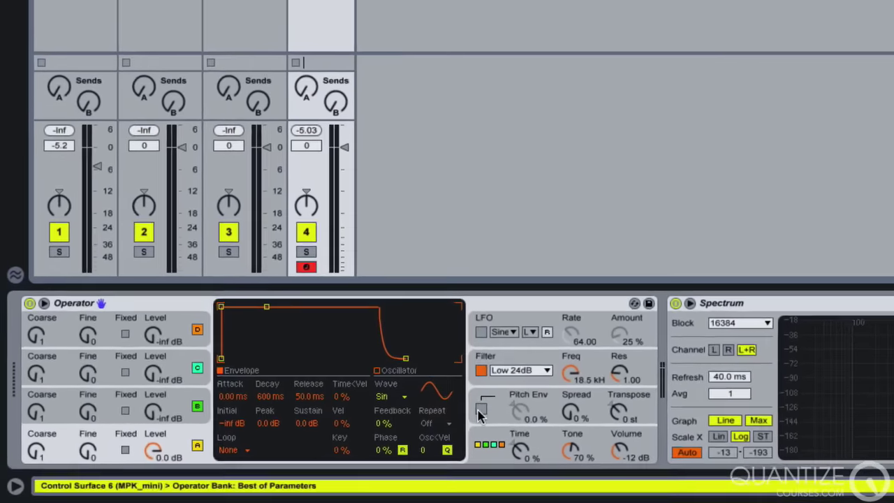
Switch on Operator's pitch envelope at 100 % amount
left_click(271, 452)
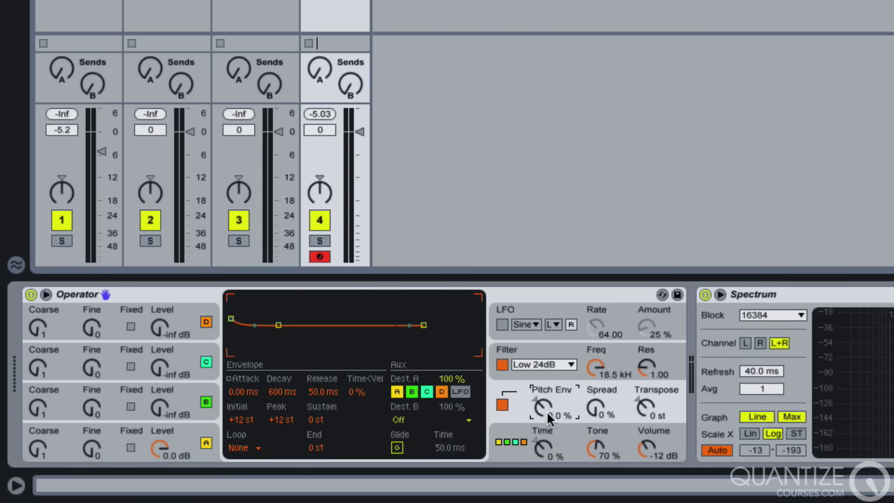
left_click_drag(546, 418, 548, 328)
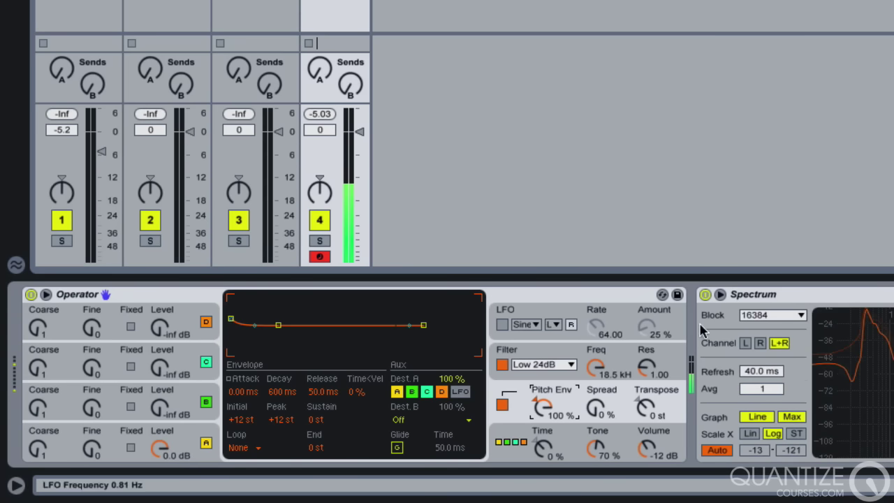
double_click(852, 377)
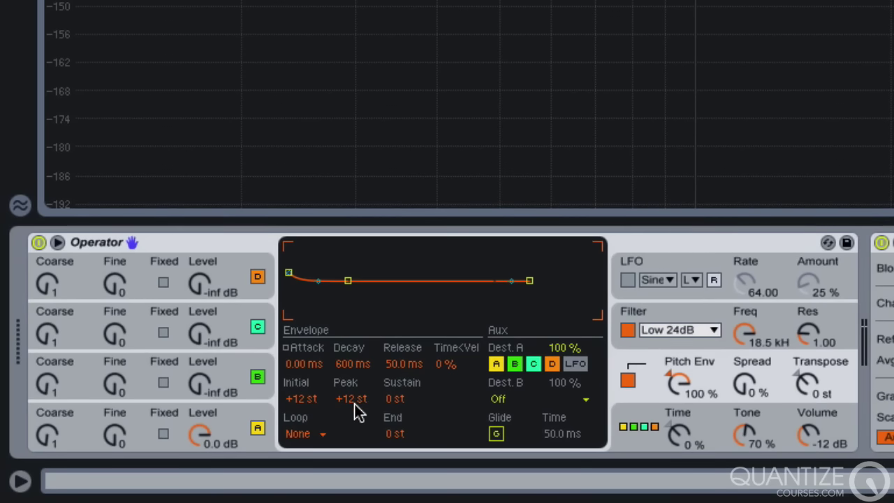
Raise the pitch envelope's peak to +48 st and fine-tune its amount
left_click(350, 409)
type("48")
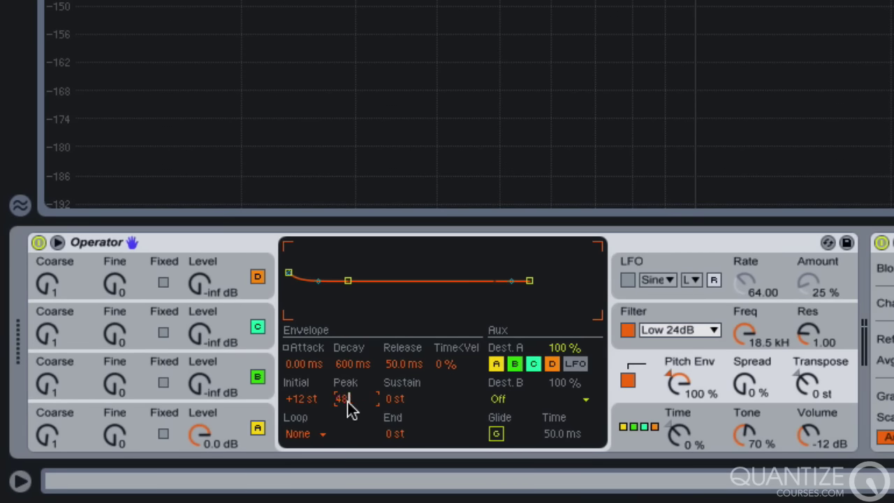
key("Return")
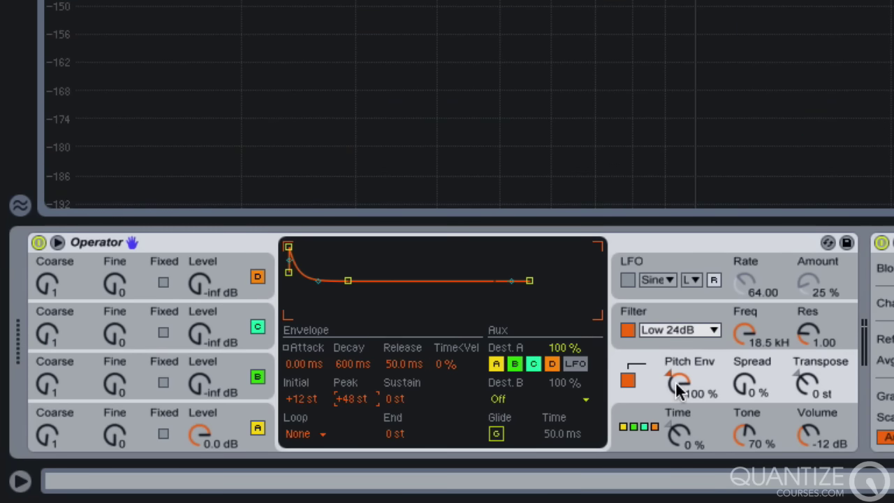
mouse_move(675, 386)
left_mouse_down()
mouse_move(682, 448)
mouse_move(676, 375)
left_mouse_up()
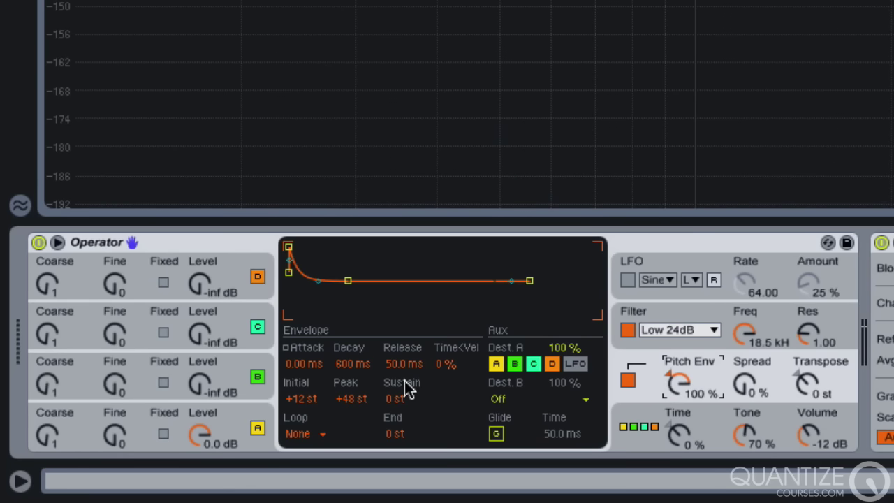
left_click(344, 367)
Set the pitch envelope decay to 100 ms and lower its amount to 81 %
type("100")
key("Return")
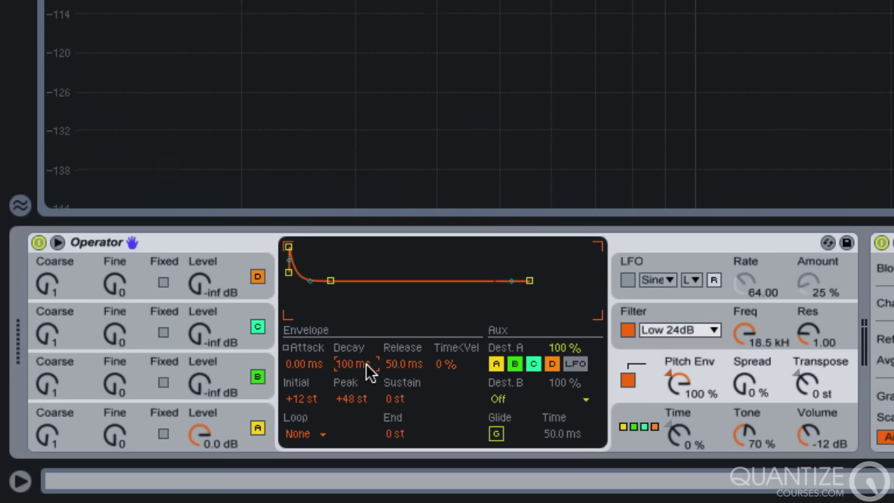
left_click(677, 384)
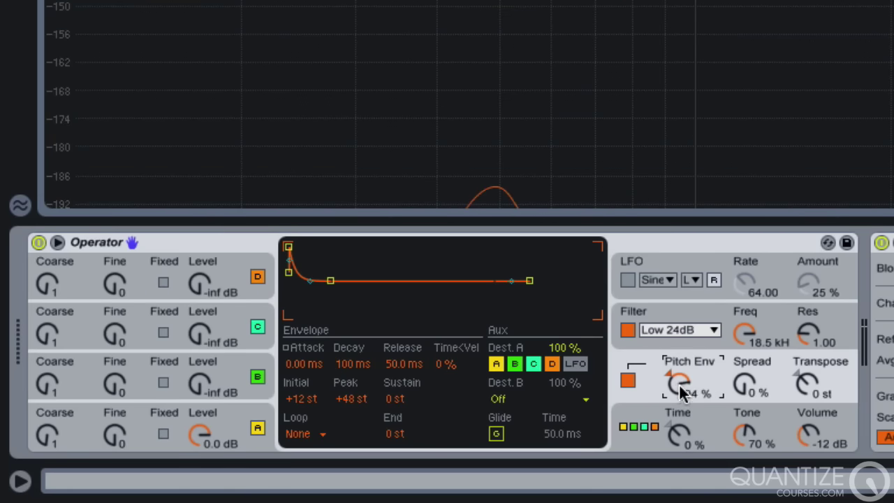
mouse_move(679, 383)
left_mouse_down()
mouse_move(681, 401)
mouse_move(679, 376)
left_mouse_up()
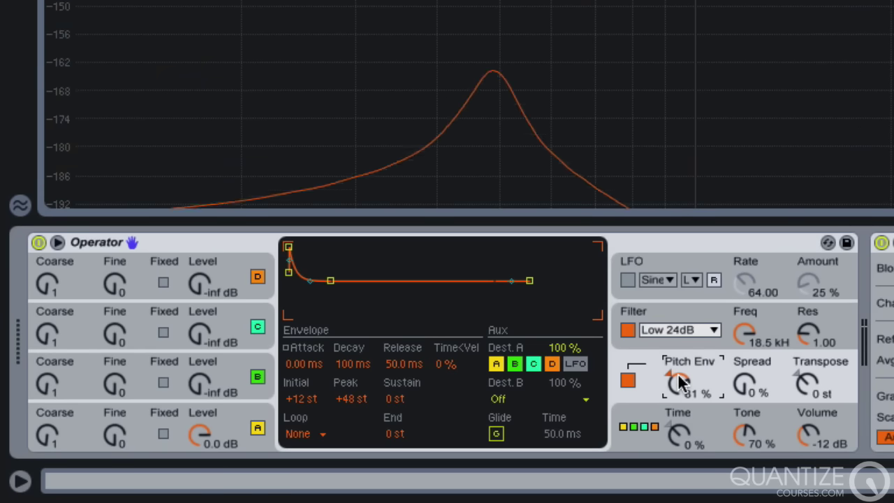
Drop oscillator A's sustain to -inf and lengthen its decay toward 1.62 s
left_click(88, 429)
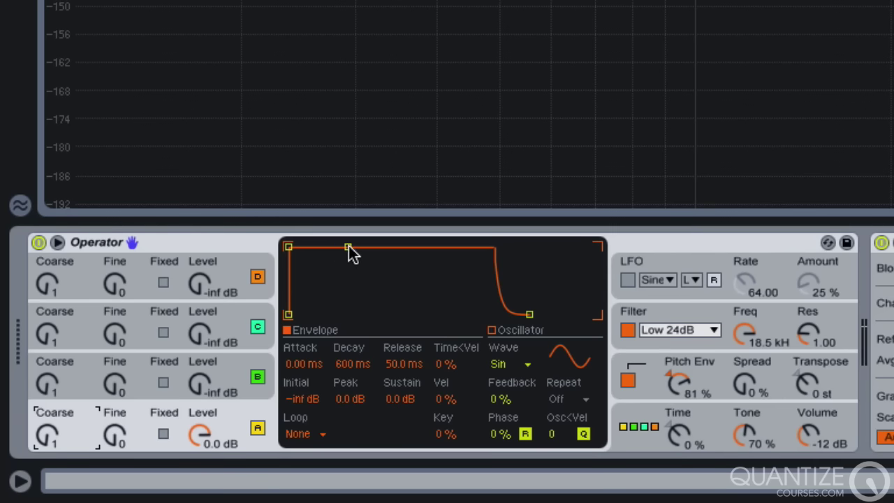
left_click_drag(348, 247, 349, 315)
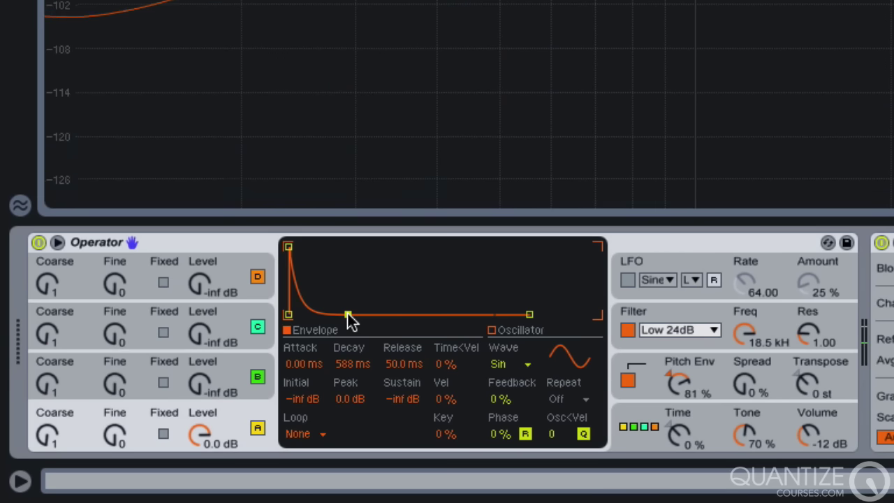
left_click(350, 364)
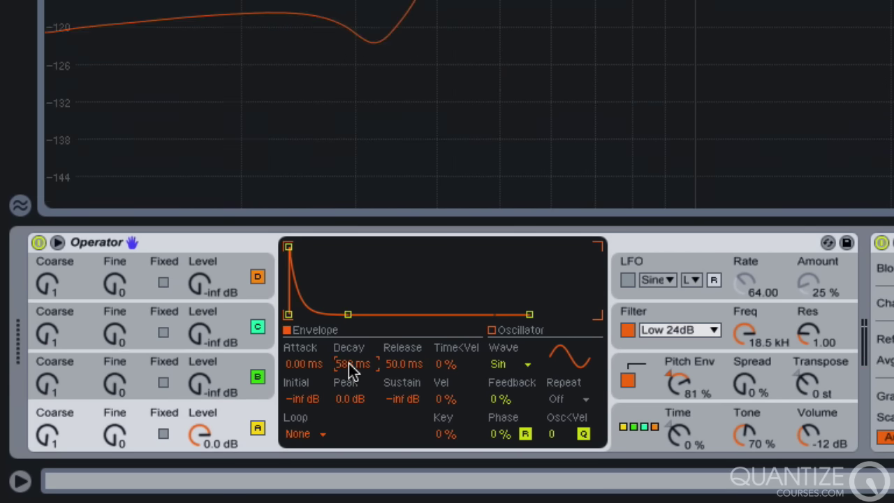
left_click_drag(349, 363, 351, 359)
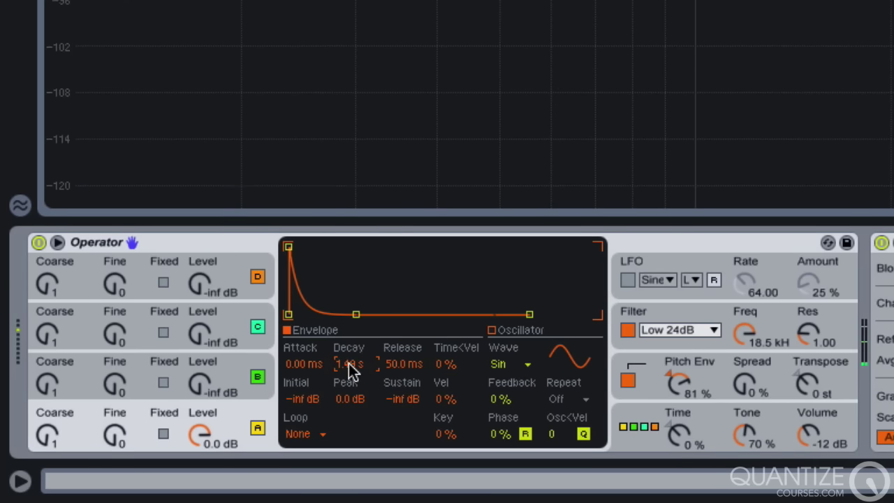
Set Operator's global volume to -5.7 dB
left_click(809, 435)
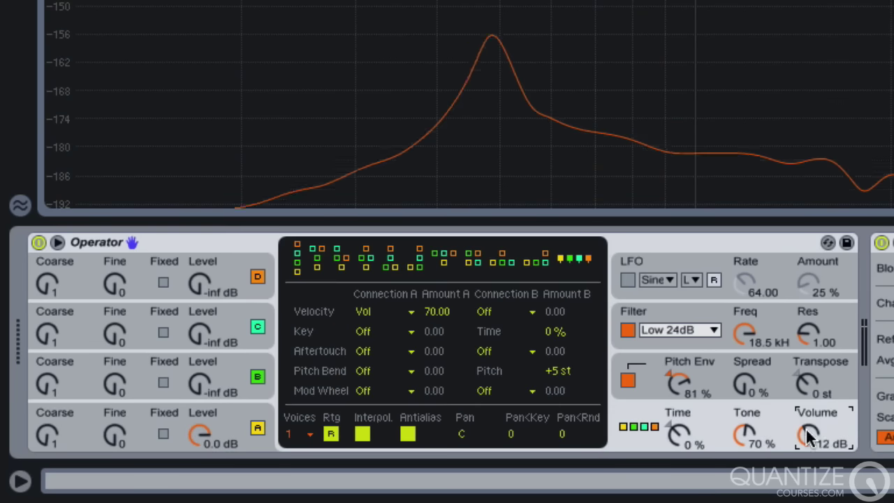
scroll(808, 435, "up", 6)
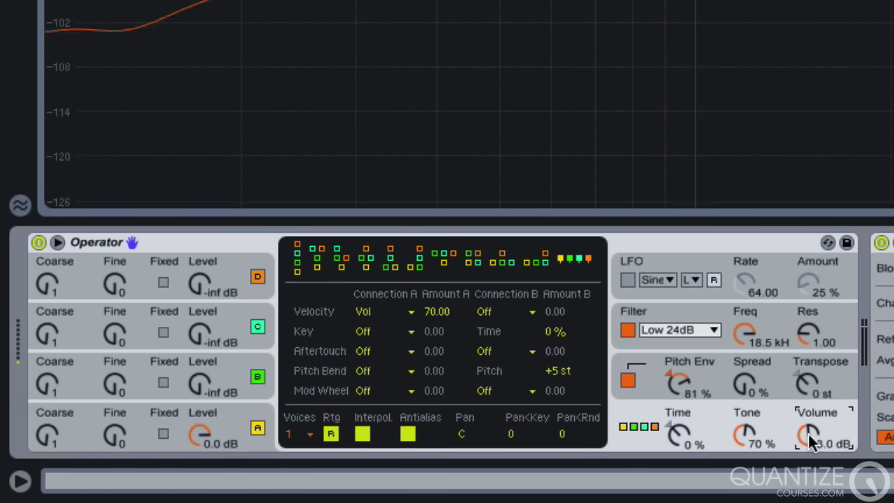
scroll(808, 434, "up", 1)
scroll(810, 426, "down", 2)
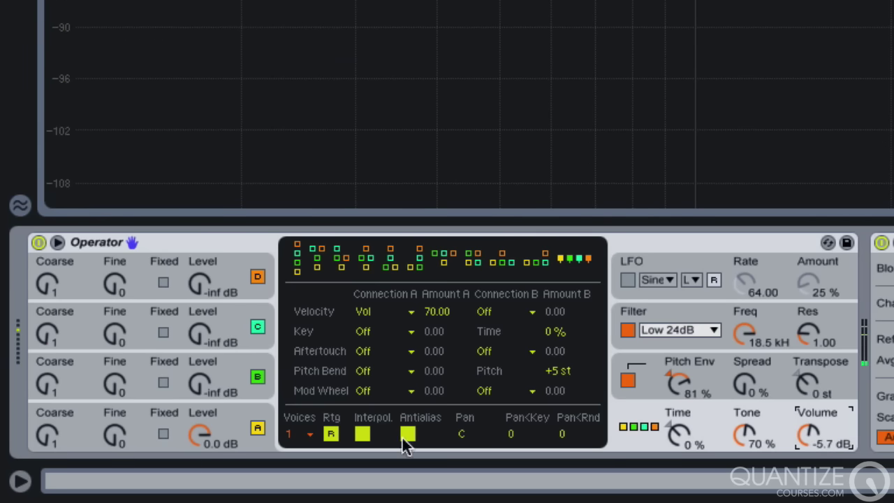
Set oscillator A's release to 1620 ms to match its decay
left_click(138, 412)
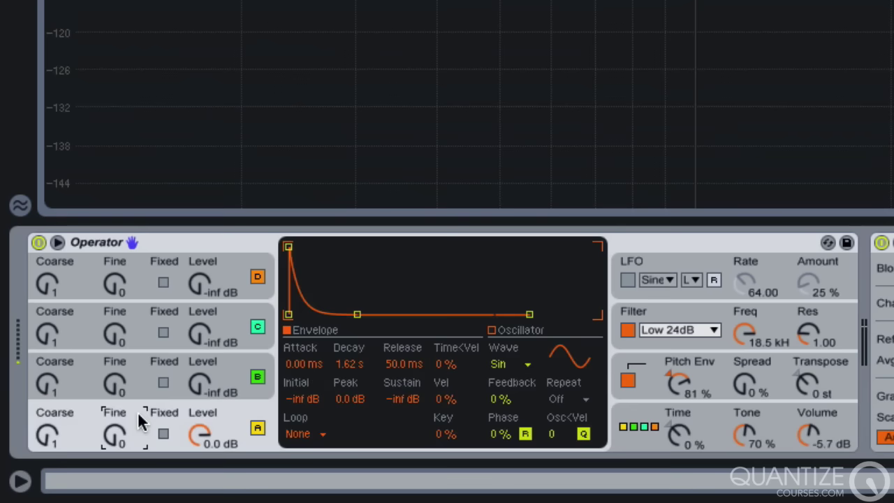
left_click(417, 365)
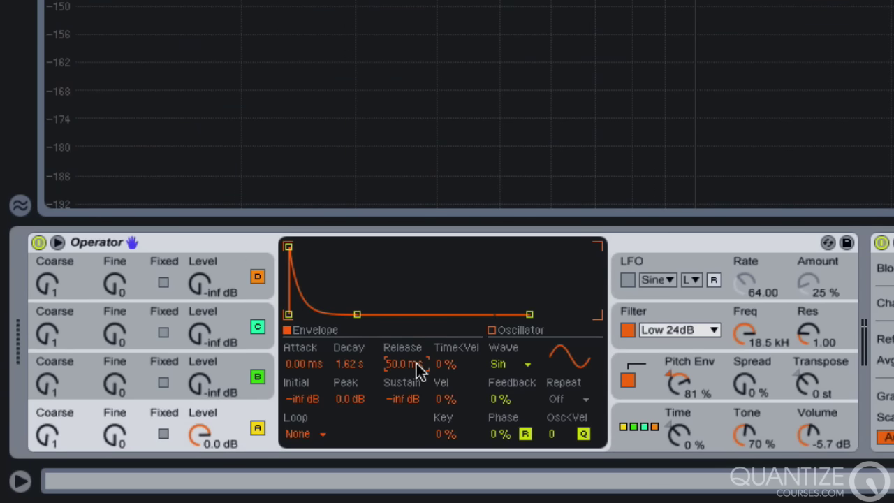
type("1620")
key("Return")
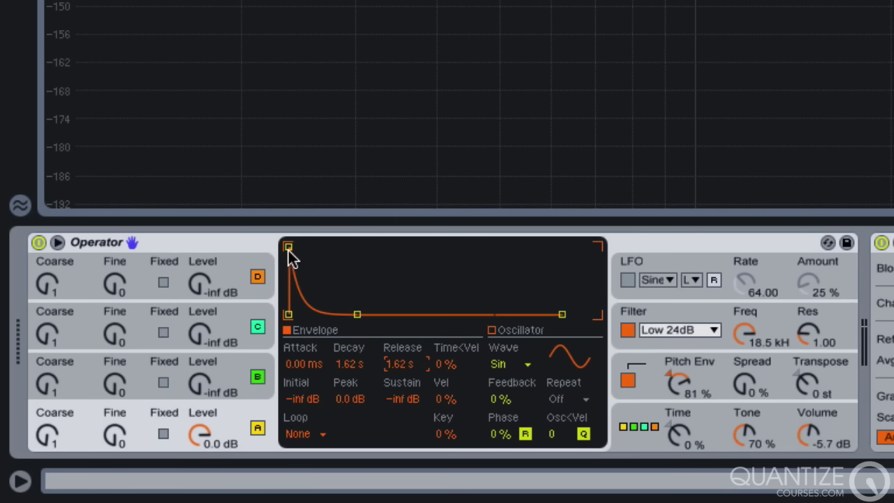
Shape the pitch envelope: Initial +12 st, Peak +48 st, 100 ms time
left_click_drag(288, 246, 359, 247)
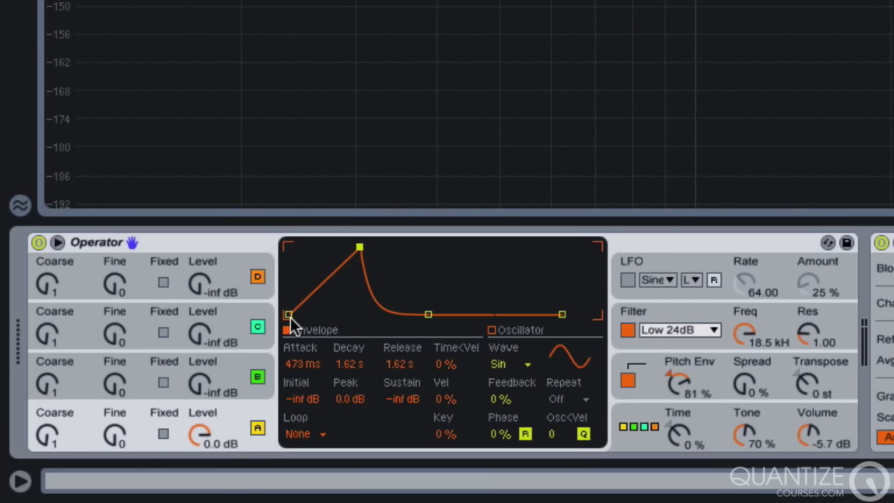
left_click_drag(287, 314, 288, 249)
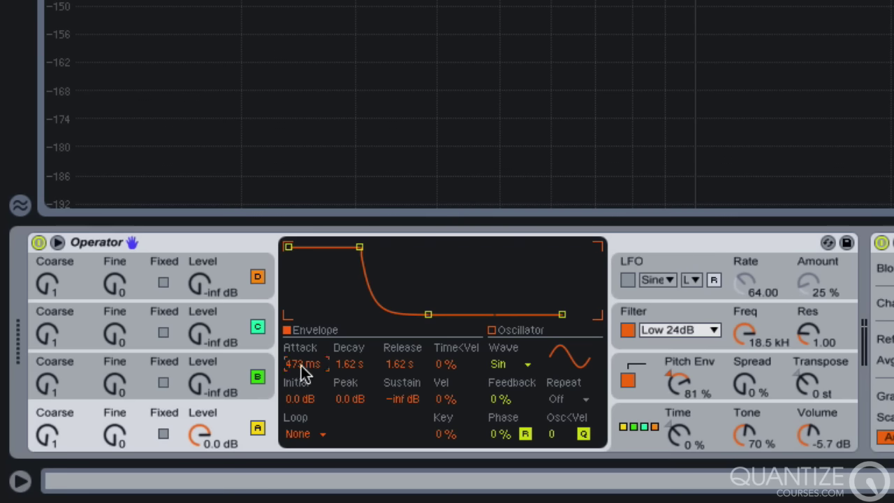
type("00")
key("Return")
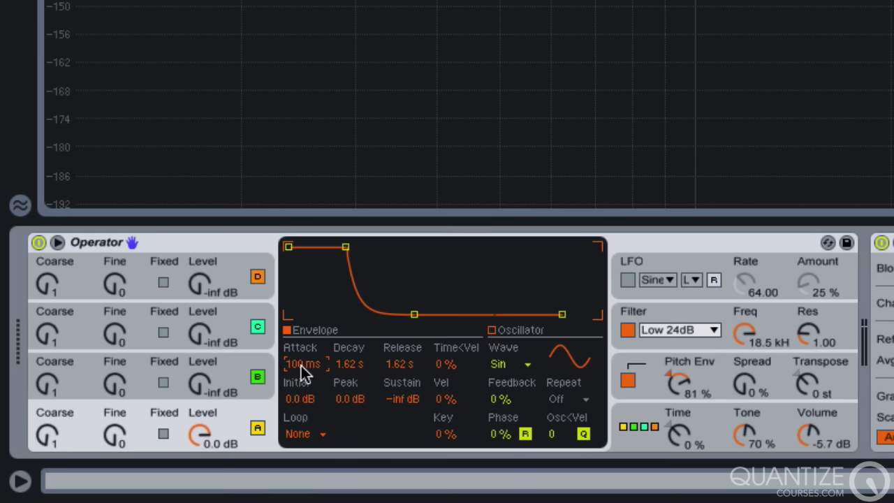
left_click(706, 367)
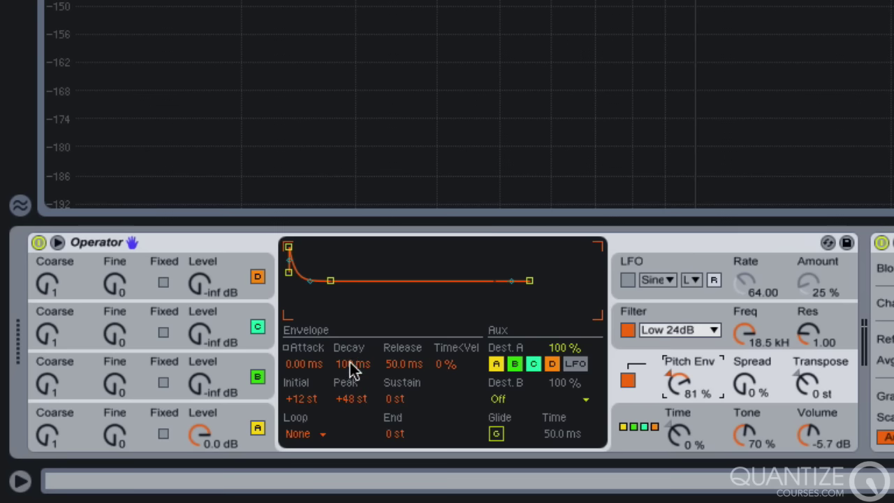
left_click(144, 412)
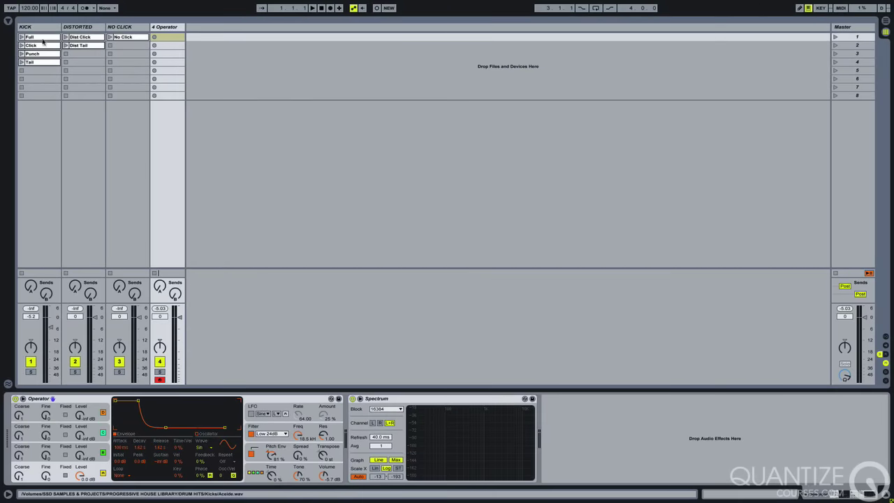
Inspect the Full kick clip's waveform, select its punchy start, then deselect the clip
left_click(41, 37)
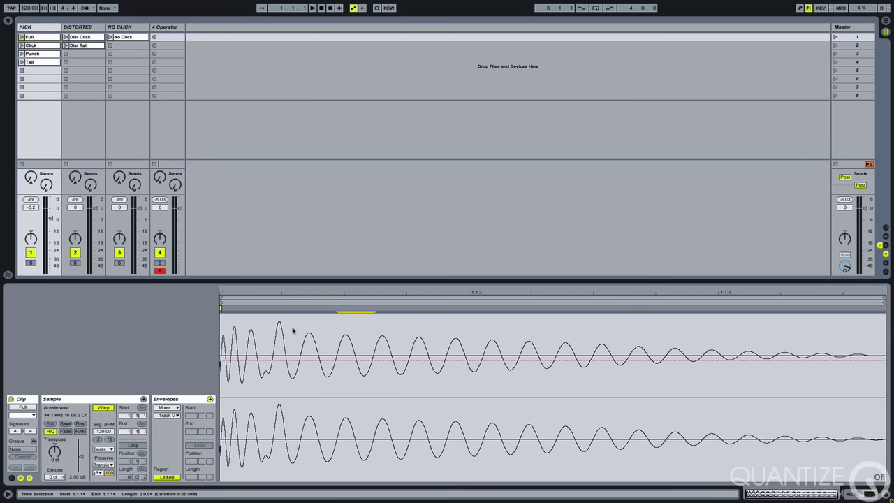
left_click_drag(294, 331, 221, 330)
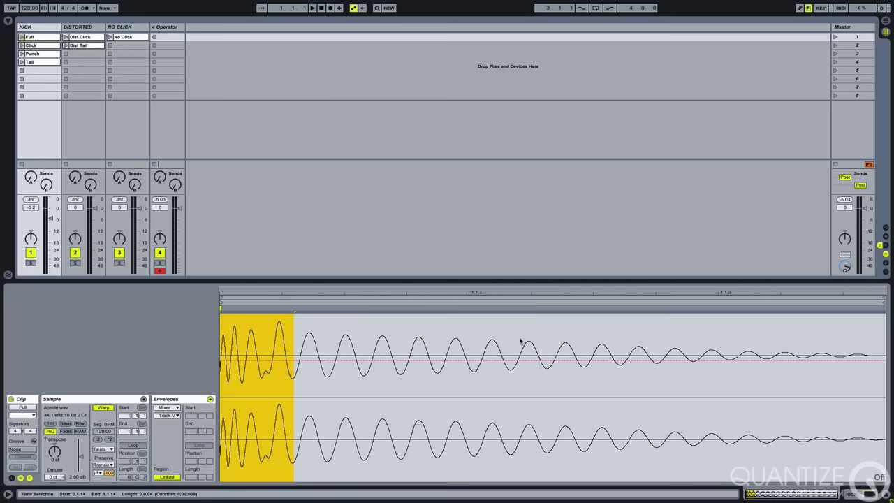
left_click(219, 144)
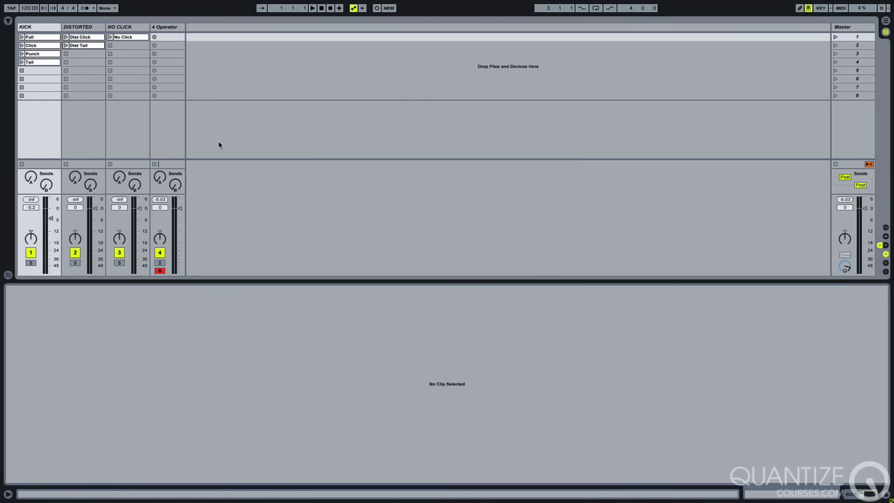
On the 4 Operator track, set oscillator A's attack to 100 ms
left_click(155, 39)
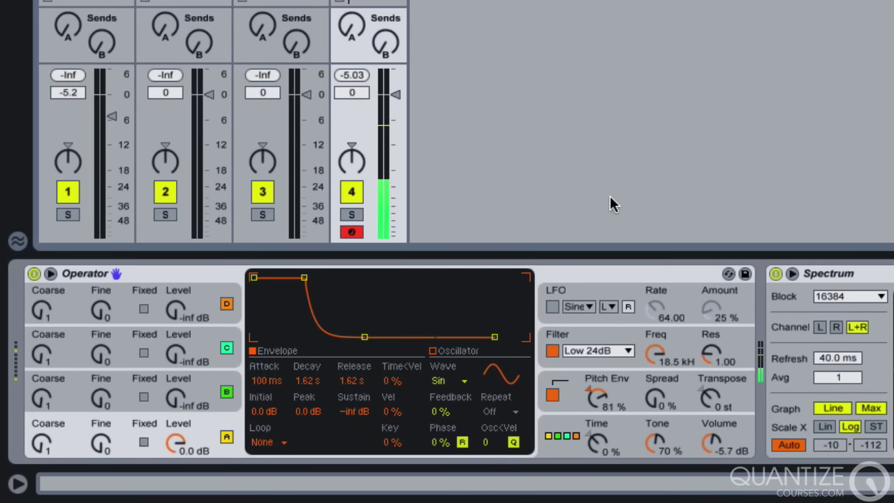
left_click_drag(266, 383, 260, 463)
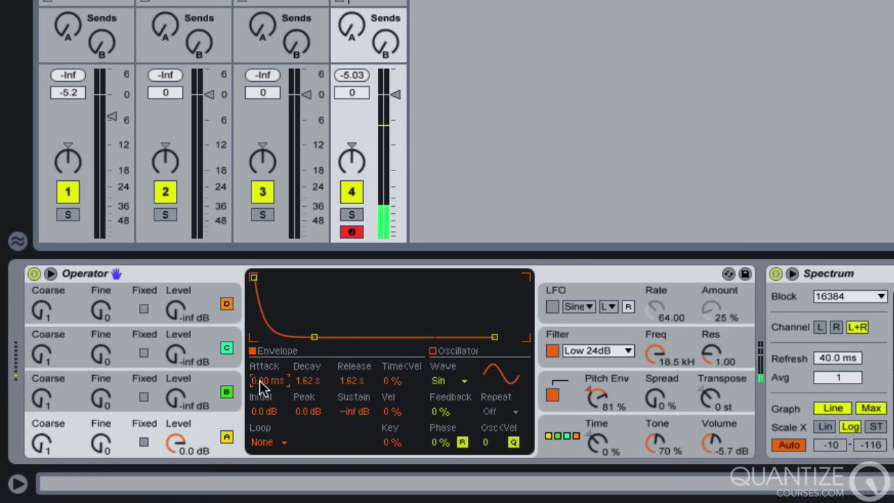
type("100")
key("Return")
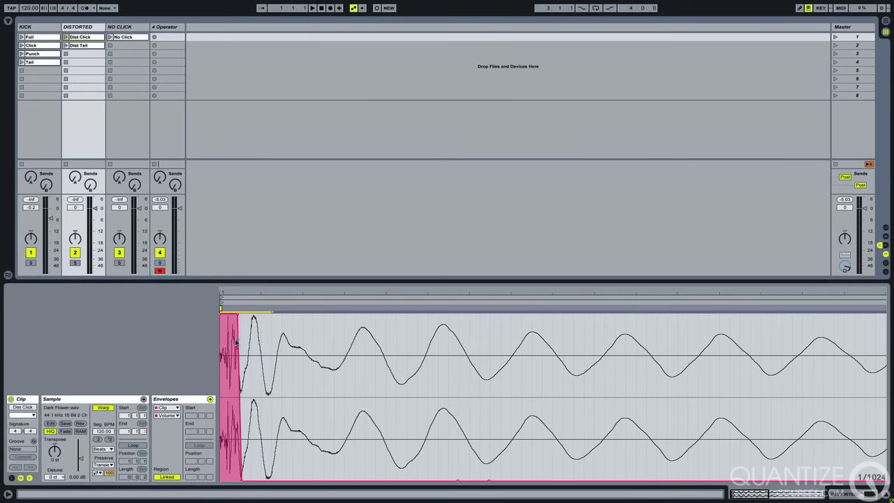
Mark the Dist Click kick's opening click, zoom out, then view the No Click reference kick
left_click_drag(271, 329, 209, 331)
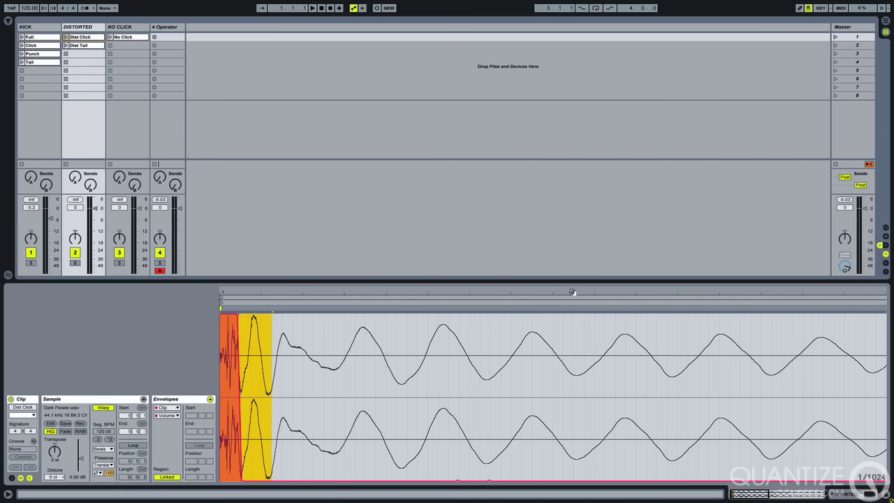
left_click_drag(571, 284, 571, 250)
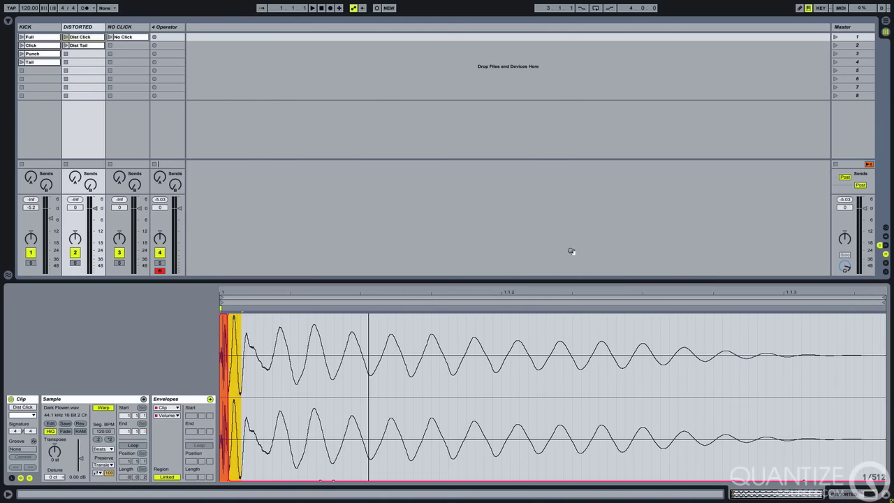
left_click(125, 37)
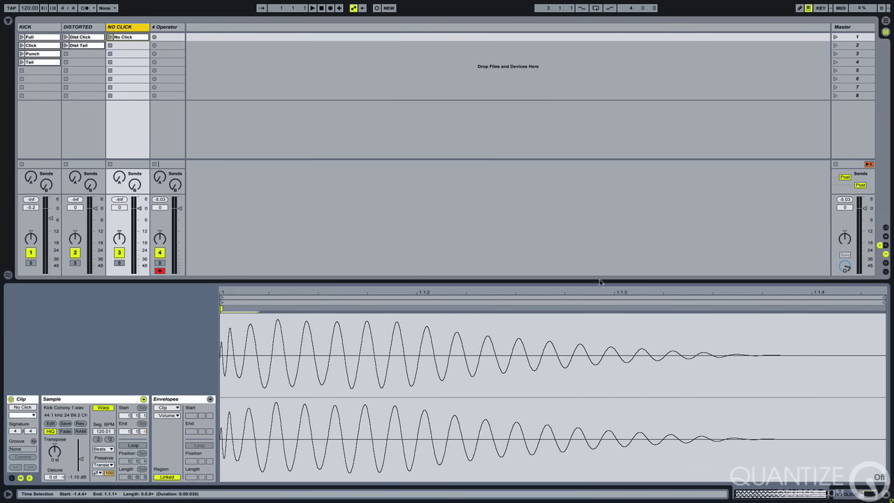
Show the 4 Operator track's Operator with oscillator B's 600 ms-decay envelope and Sine waveform
left_click(173, 29)
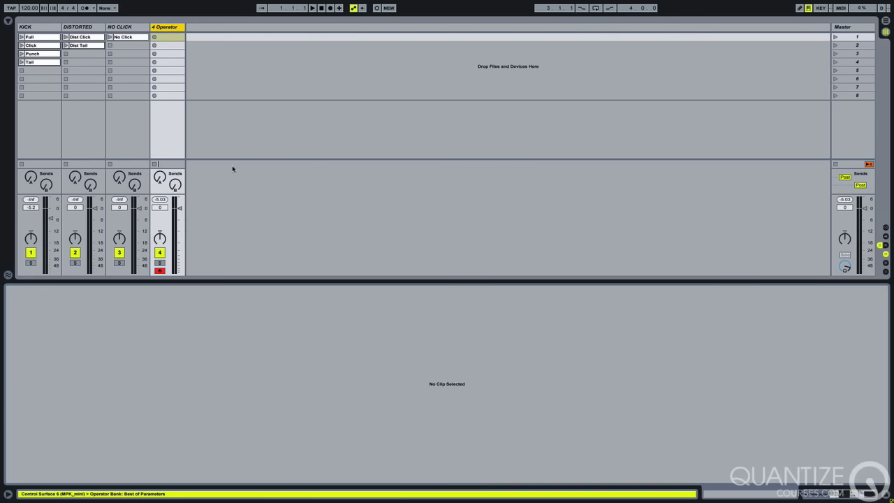
double_click(173, 29)
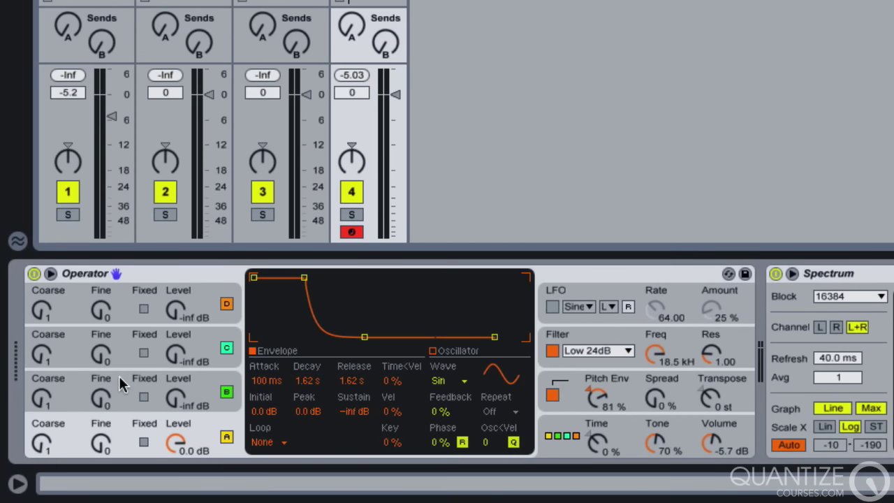
left_click(118, 375)
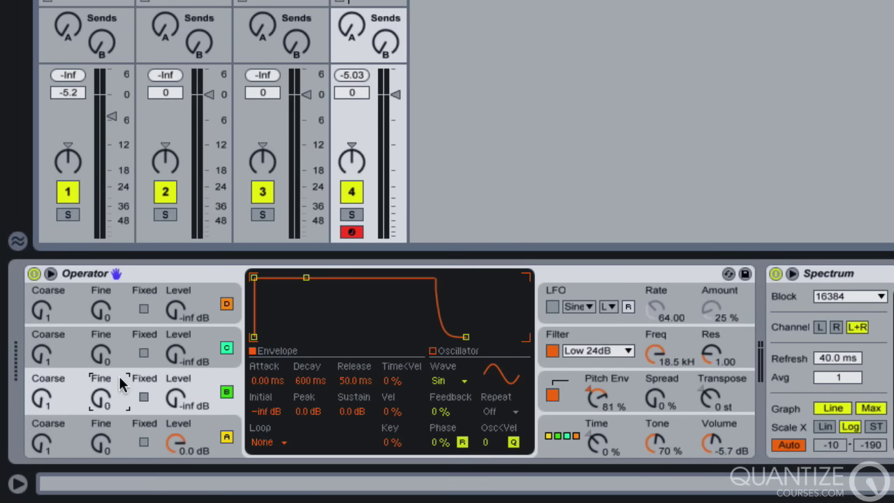
Audition the kick, give oscillator B the Saw D waveform, and undo a trial volume drop
key("a")
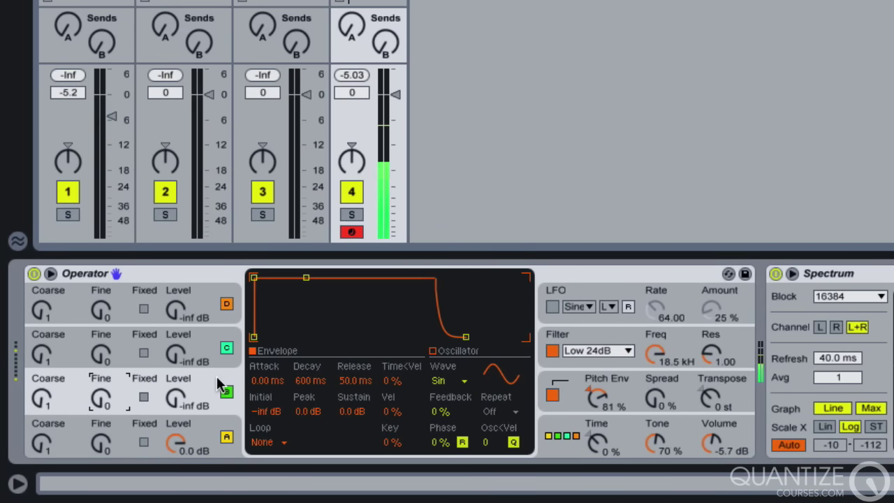
left_click(440, 381)
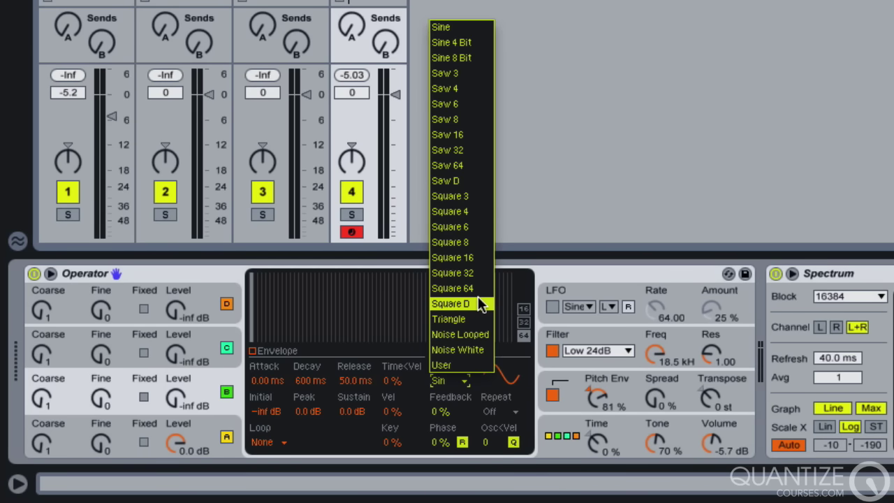
left_click(470, 177)
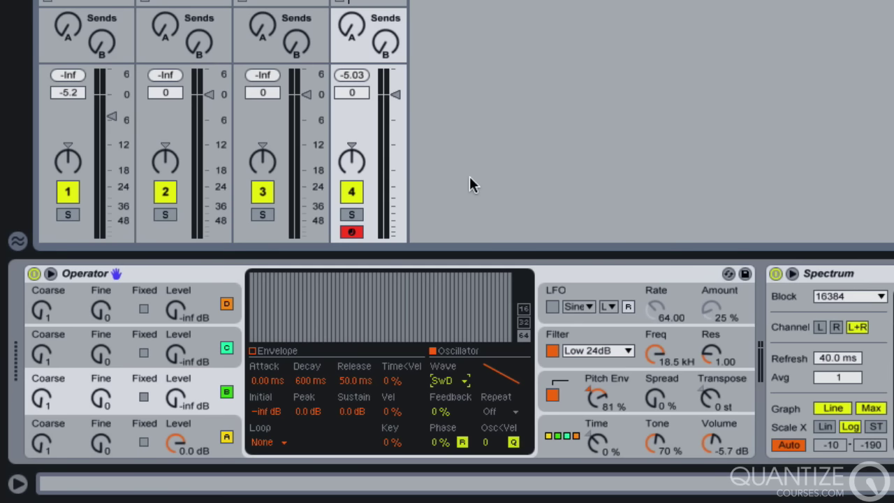
left_click(711, 444)
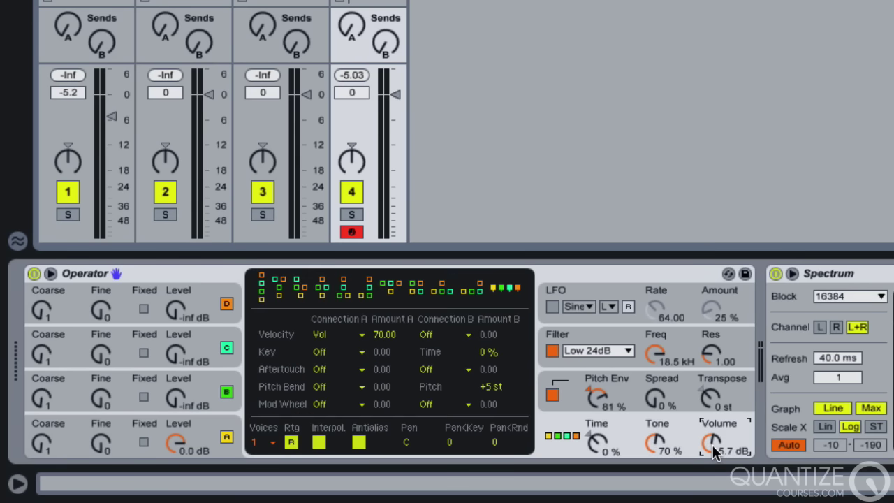
left_click_drag(711, 445, 709, 476)
key("ctrl+z")
Raise oscillator B's level from -inf to -19 dB
left_click(170, 399)
left_click_drag(170, 403, 173, 340)
left_click_drag(177, 404, 178, 380)
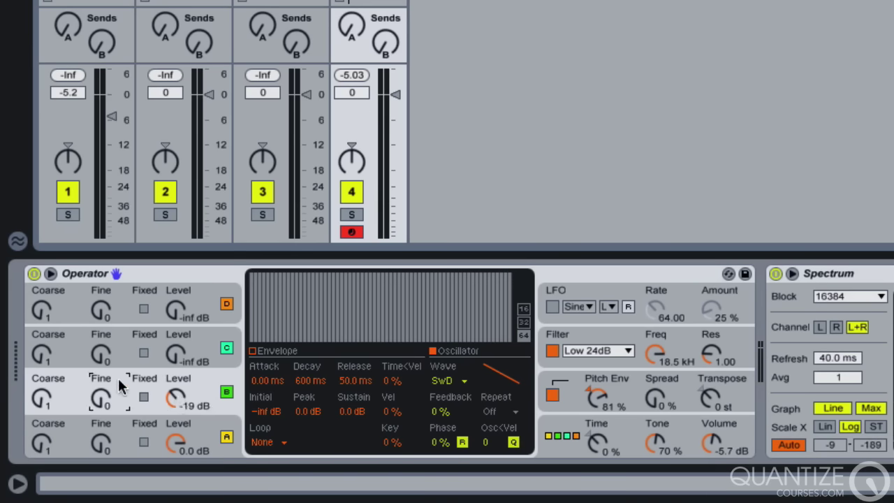
Make oscillator B decay to silence in 9.49 ms and raise its level to -4.8 dB
left_click(253, 350)
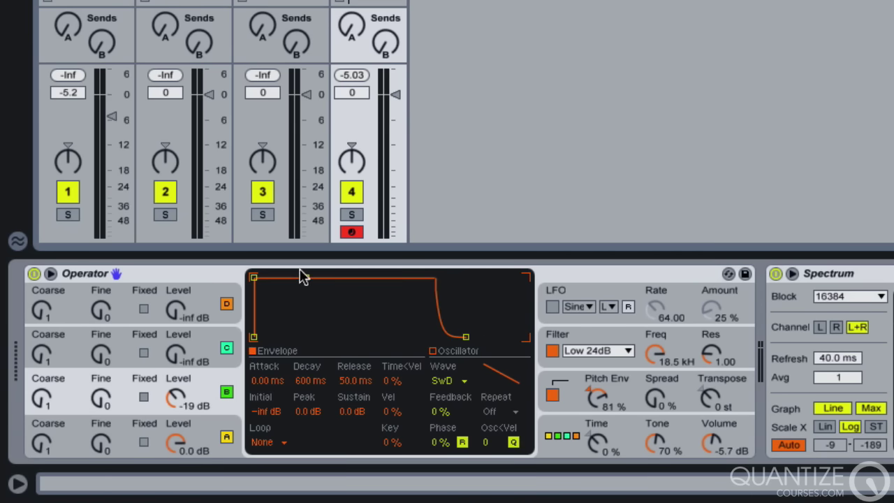
left_click_drag(306, 277, 272, 339)
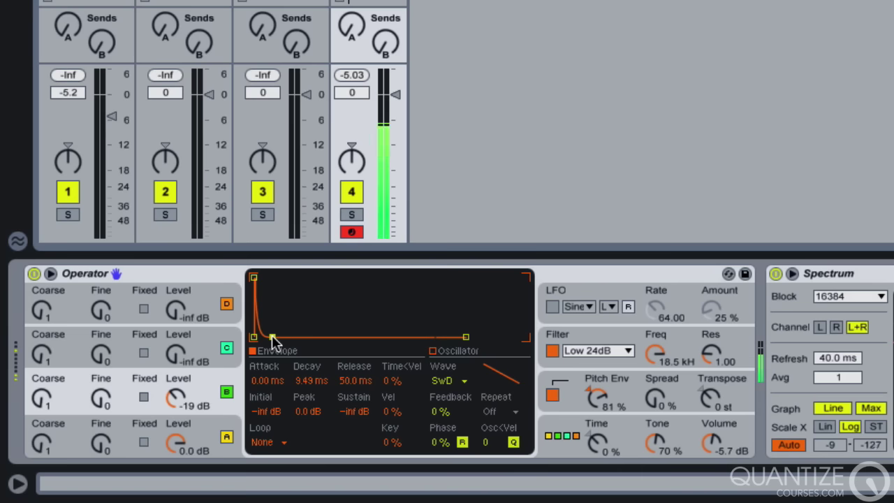
left_click(180, 399)
left_click_drag(181, 400, 175, 348)
Set oscillator B's coarse tuning to 13 and mute oscillator A to hear the click alone
left_click(41, 401)
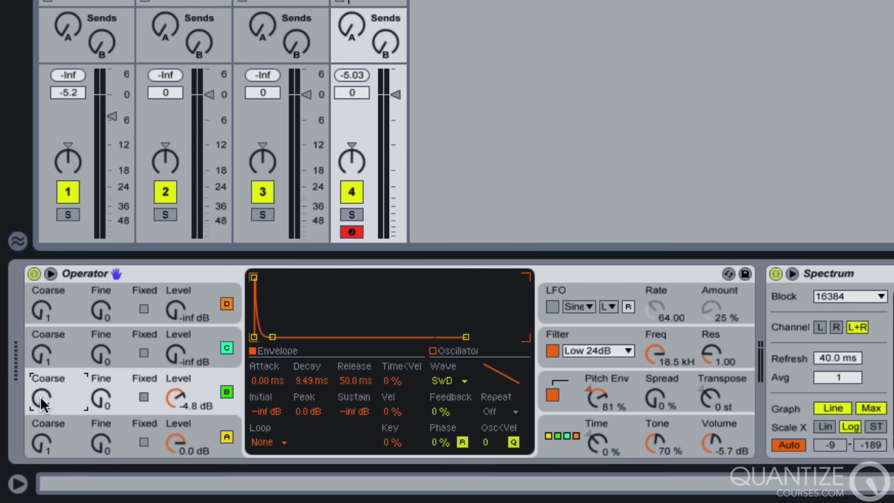
left_click_drag(41, 402, 39, 371)
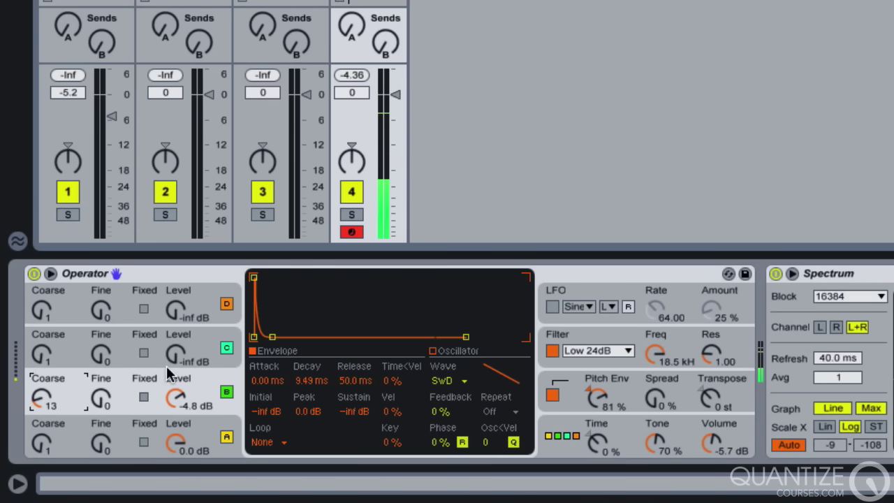
left_click(226, 436)
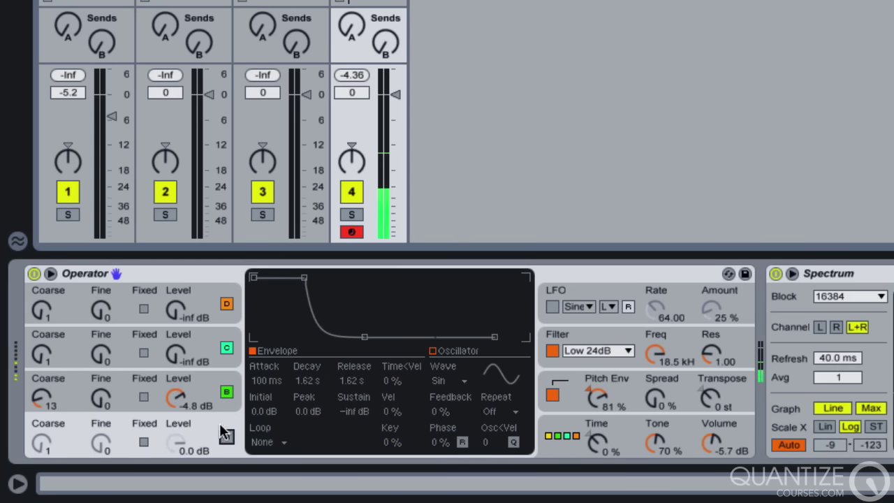
Re-enable oscillator A, review both oscillators, then show the pitch envelope (81 %, +48 st peak, 100 ms decay)
left_click(225, 436)
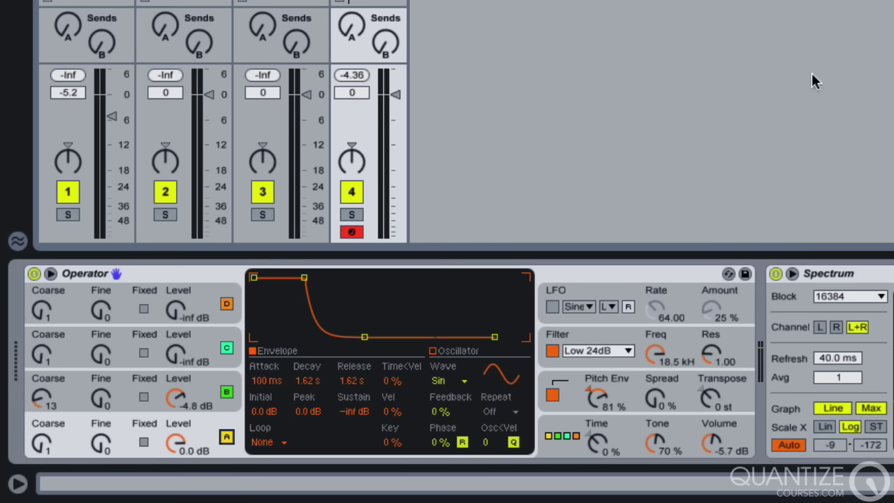
left_click(68, 390)
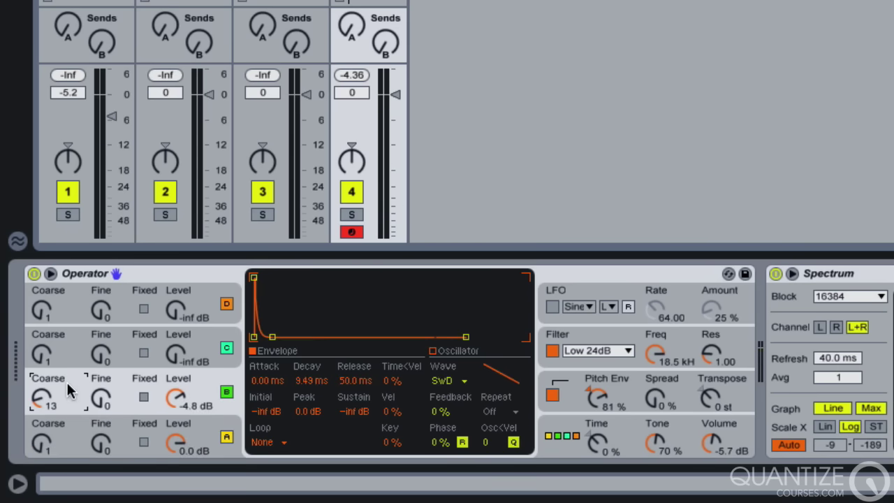
left_click(72, 438)
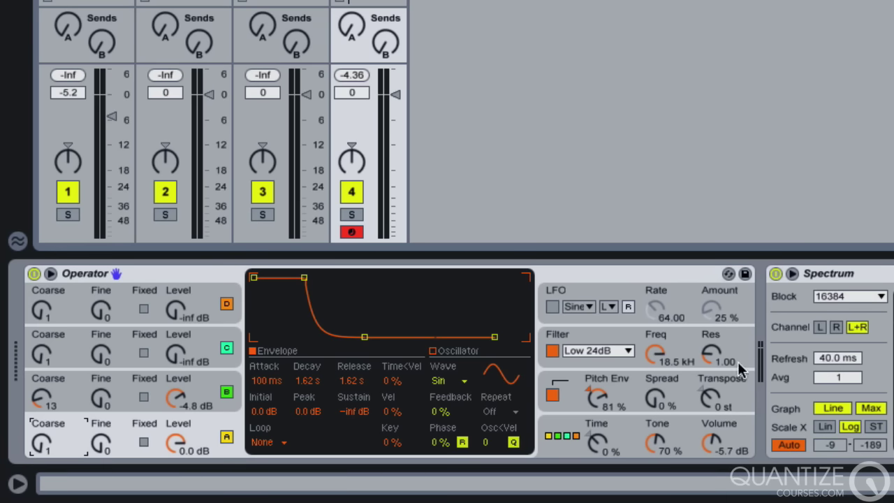
left_click(634, 391)
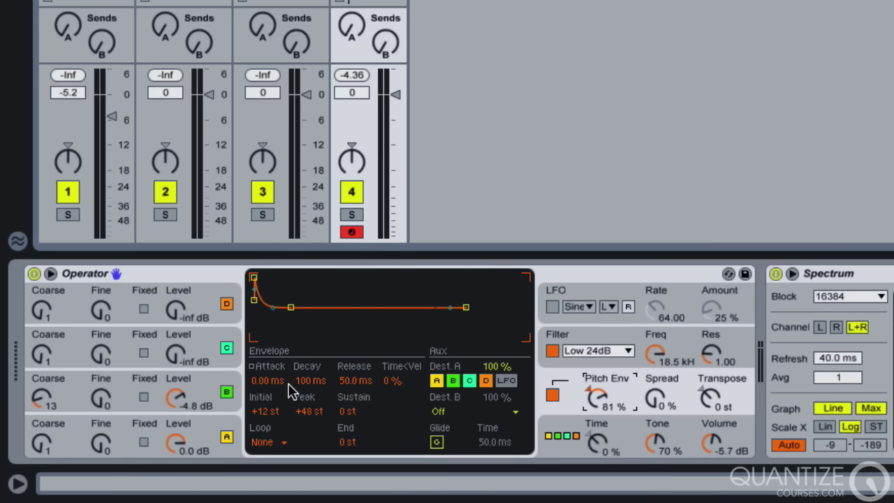
Lower oscillator A's envelope initial level from 0.0 dB to -14 dB, then view oscillator B's settings
left_click(97, 438)
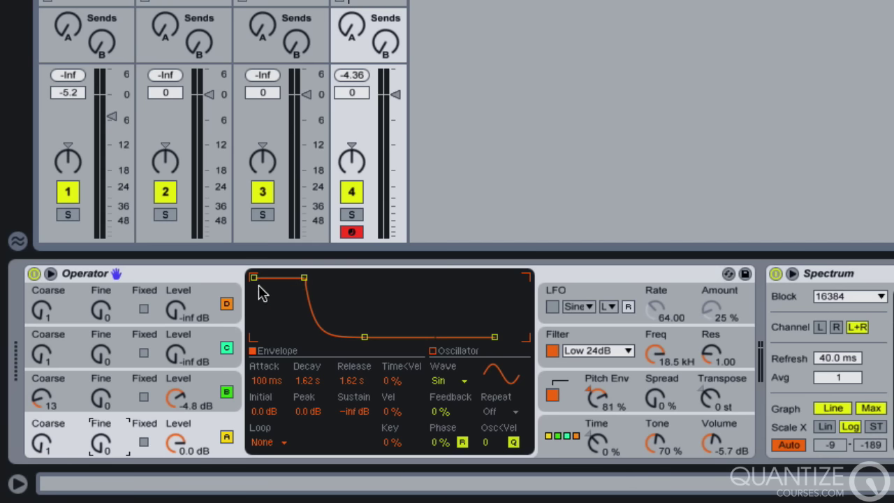
mouse_move(253, 278)
left_mouse_down()
mouse_move(253, 299)
mouse_move(253, 277)
left_mouse_up()
left_click(69, 388)
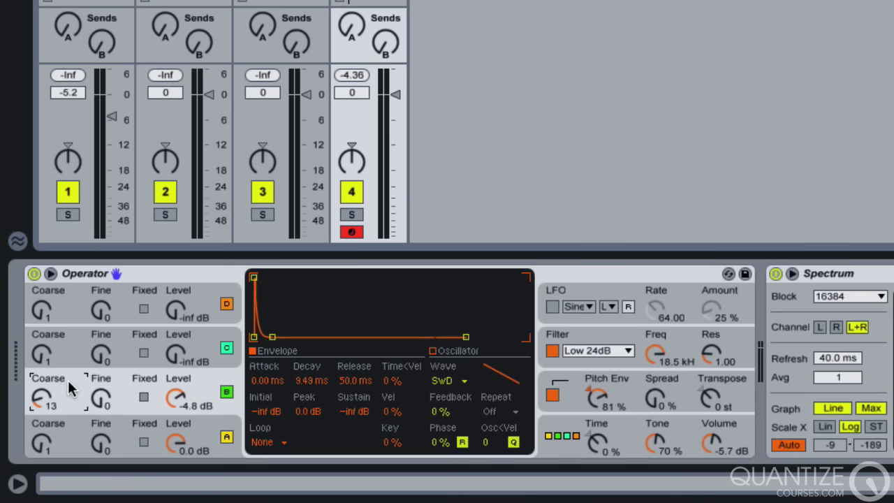